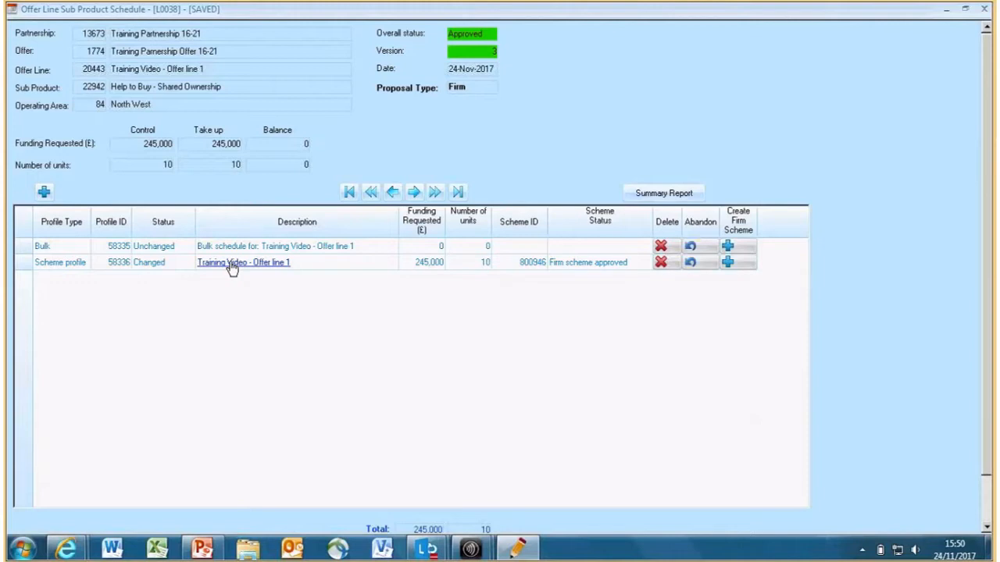
- Review the milestone payments in the Scheme Forecast of the Training Video - Offer line 1 scheme profile, and close the profile
left_click(230, 265)
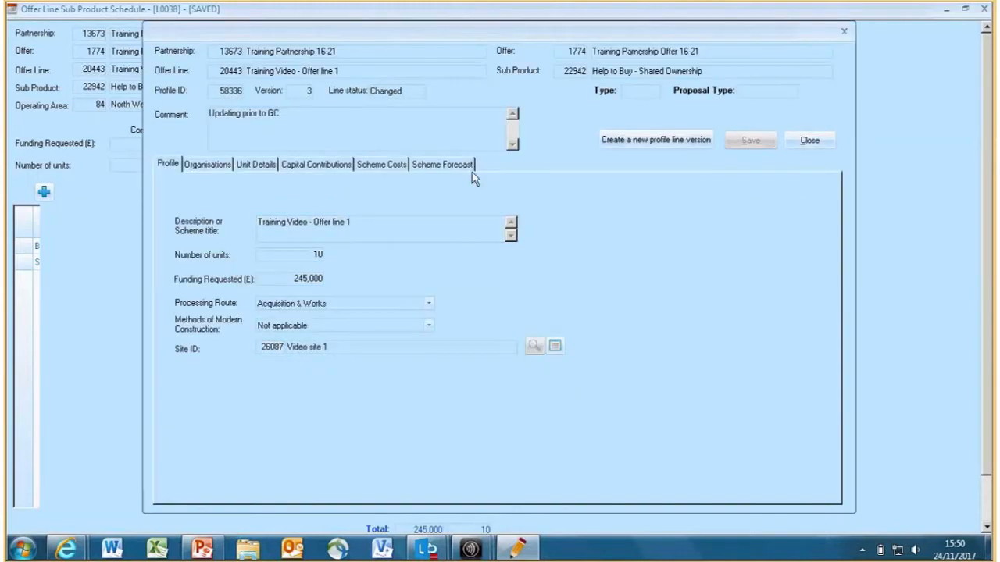
left_click(441, 165)
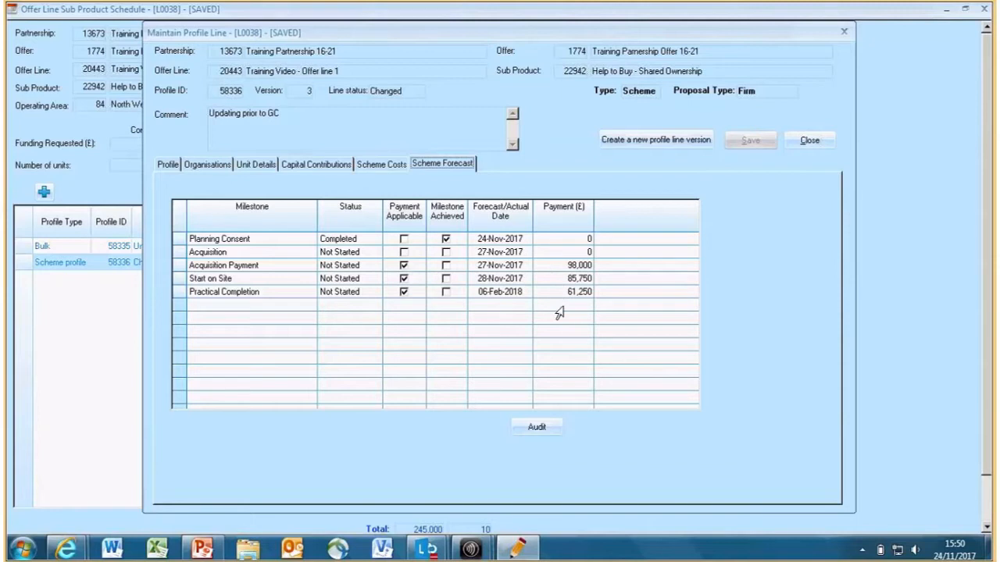
left_click(809, 142)
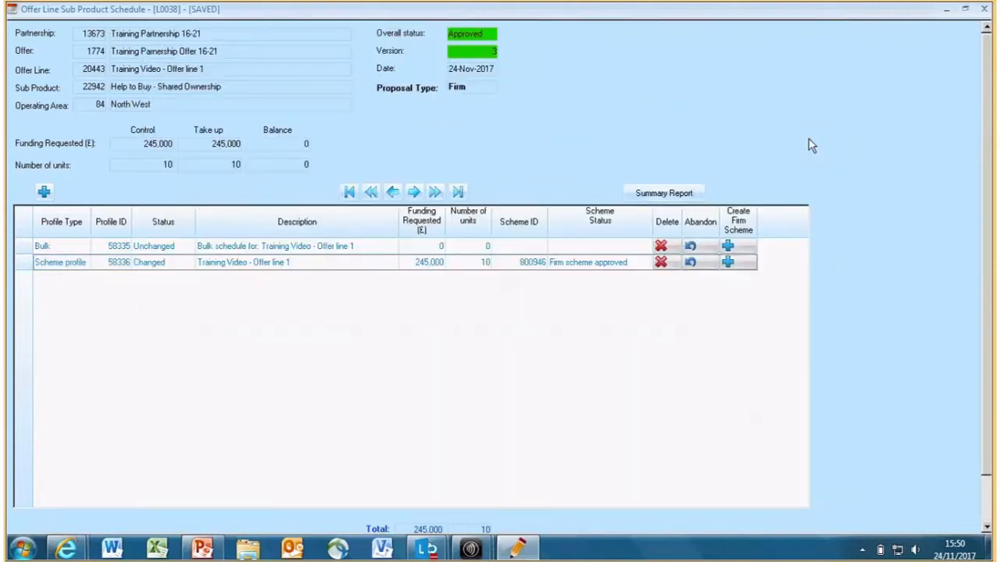
- Open the Acquisition Achievement Data form in the Acquisition milestone of scheme 800946
left_click(535, 266)
left_click(537, 264)
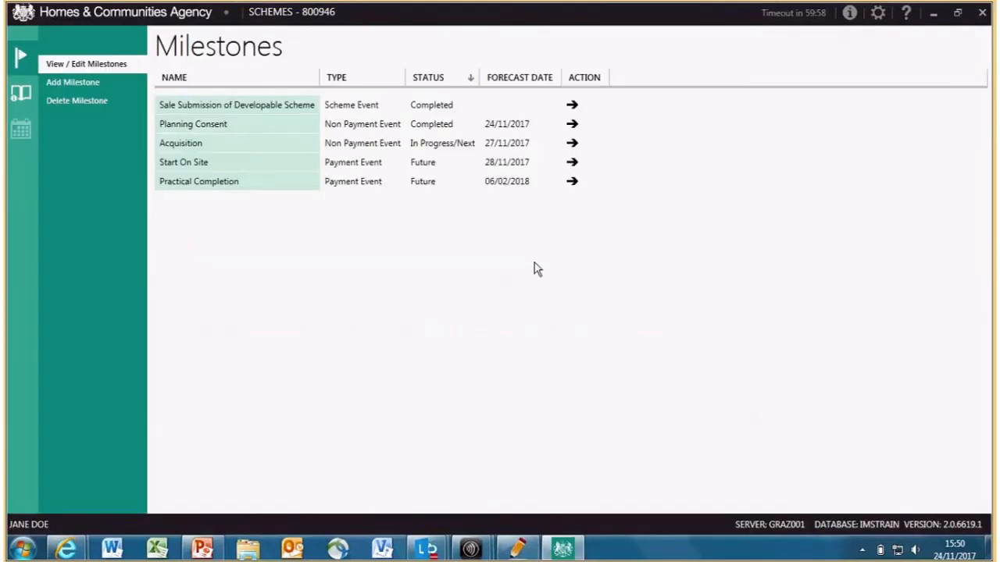
left_click(198, 148)
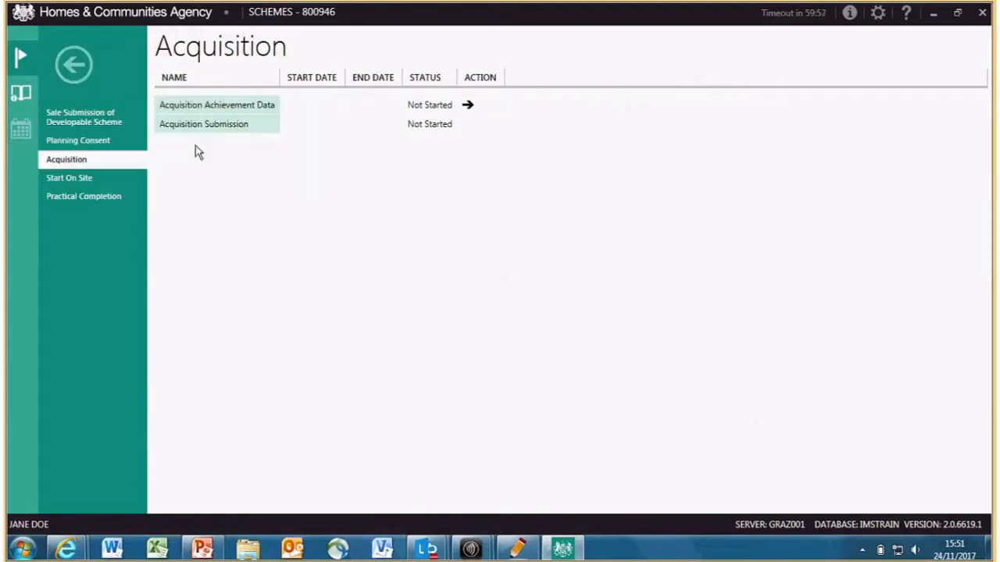
left_click(228, 110)
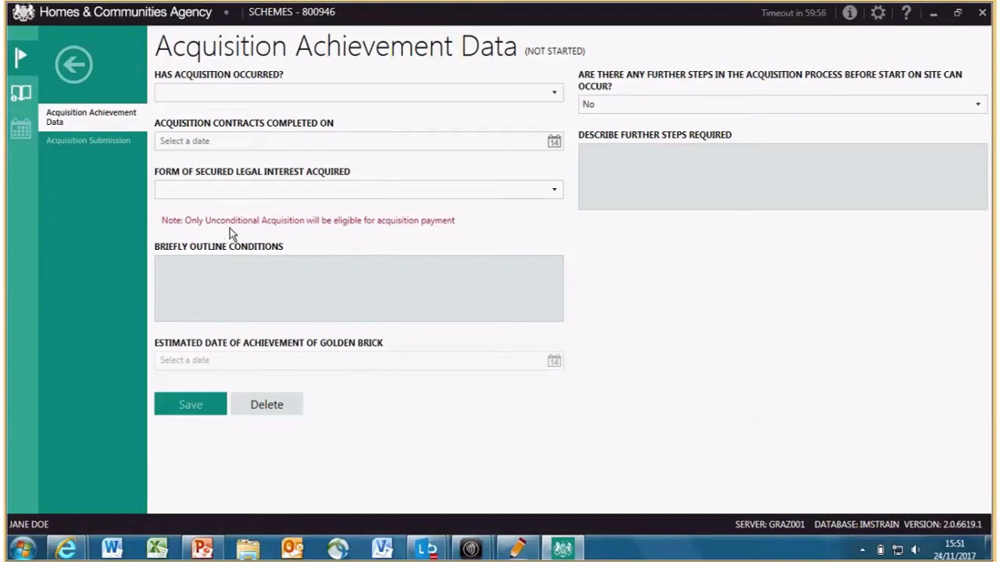
- Record and save the acquisition as occurred, with contracts completed on 24/11/2017 and legal interest "Unconditional acquisition of freehold interest"
left_click(538, 93)
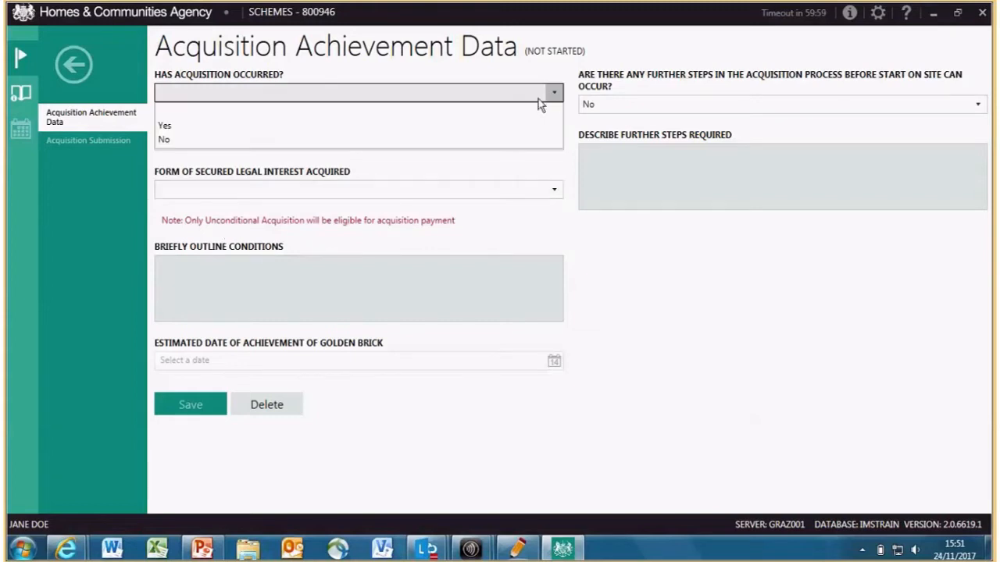
left_click(529, 129)
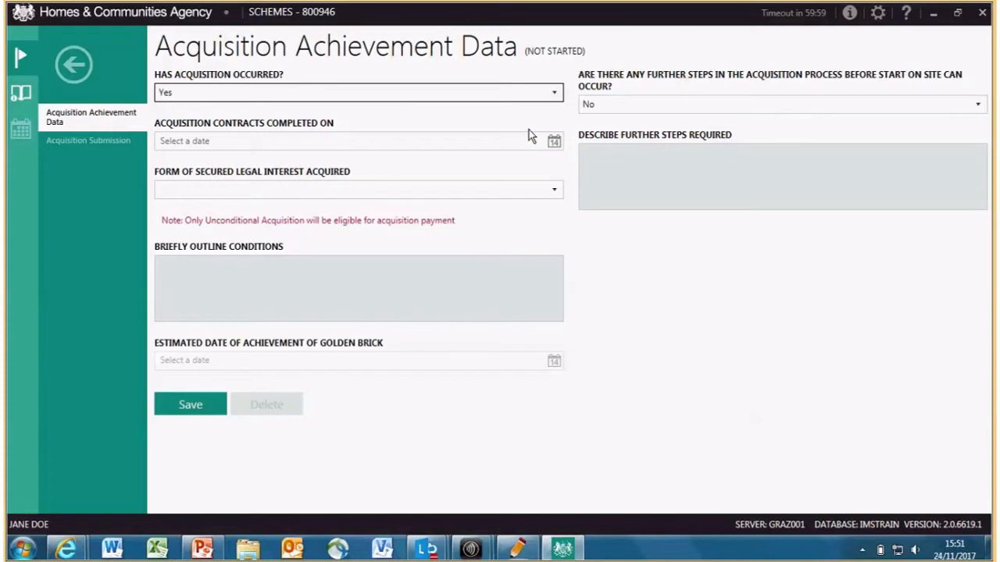
left_click(553, 142)
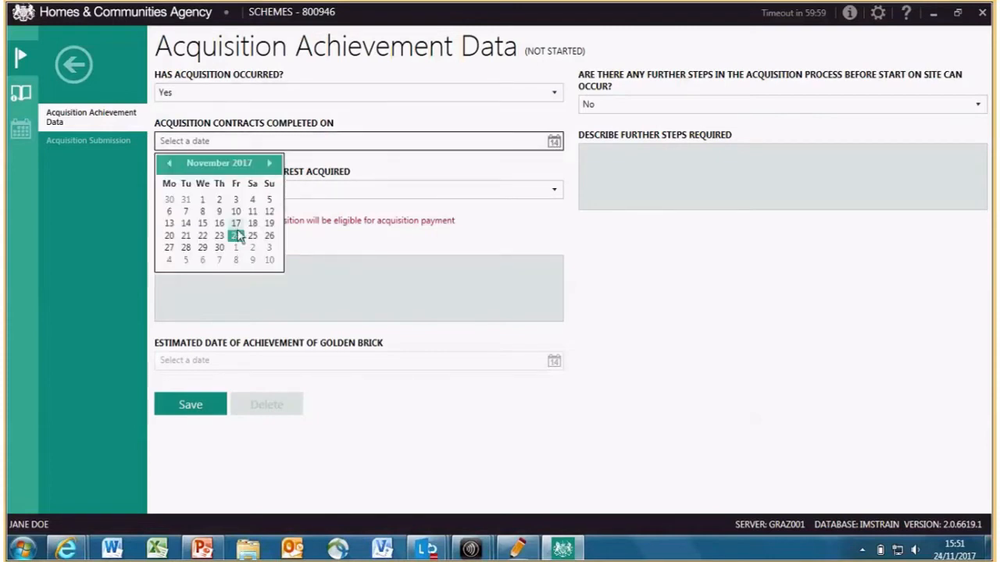
left_click(236, 236)
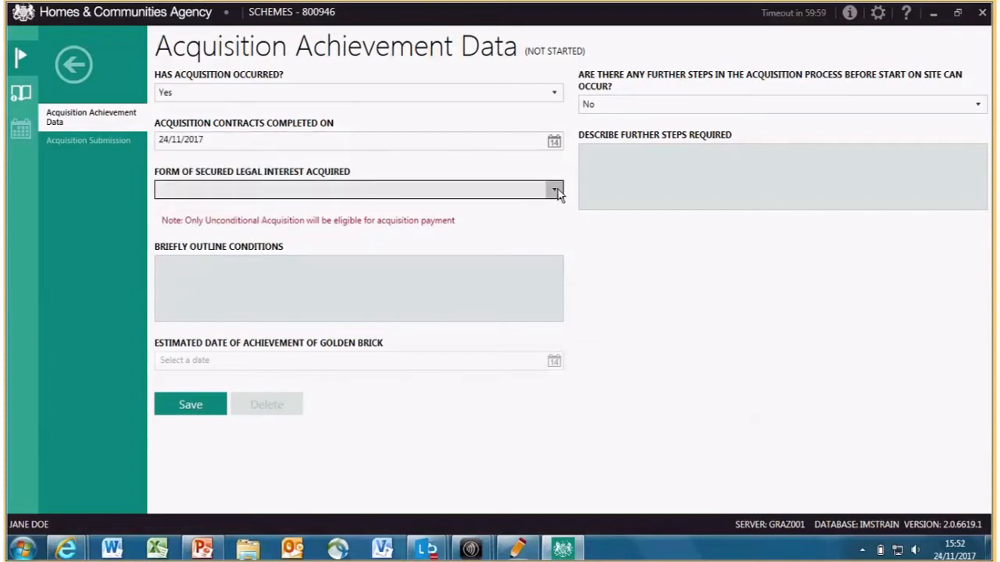
left_click(558, 191)
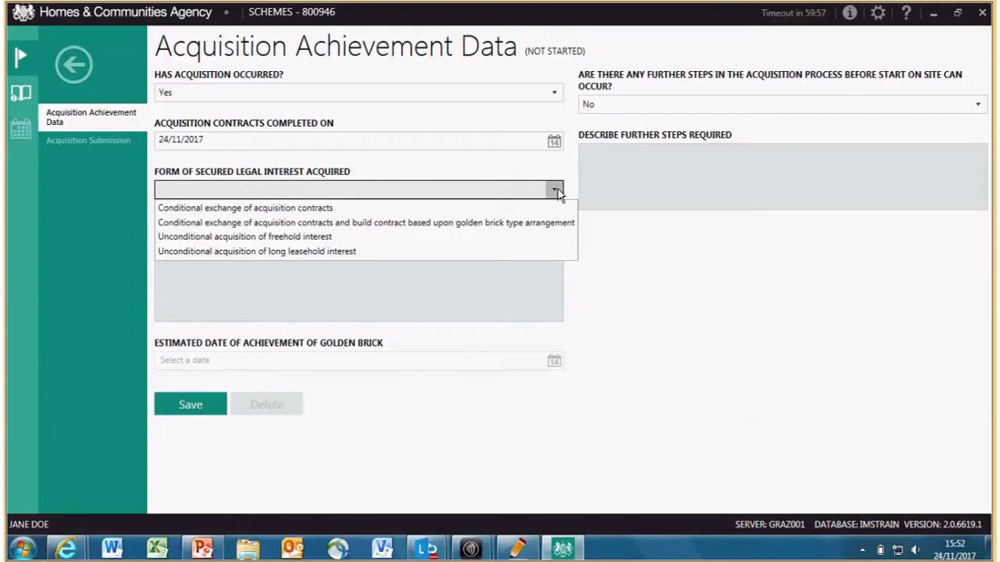
left_click(419, 237)
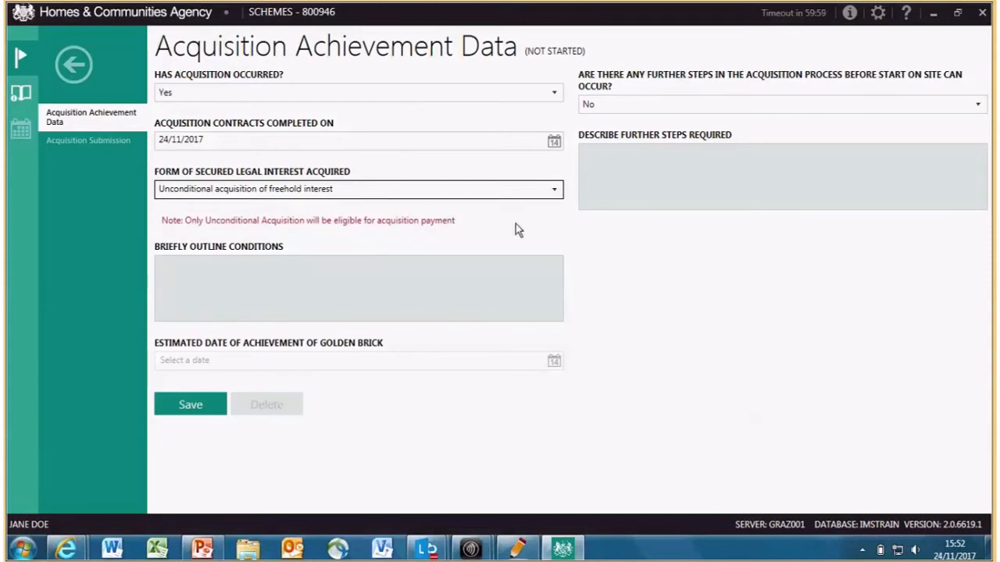
left_click(190, 405)
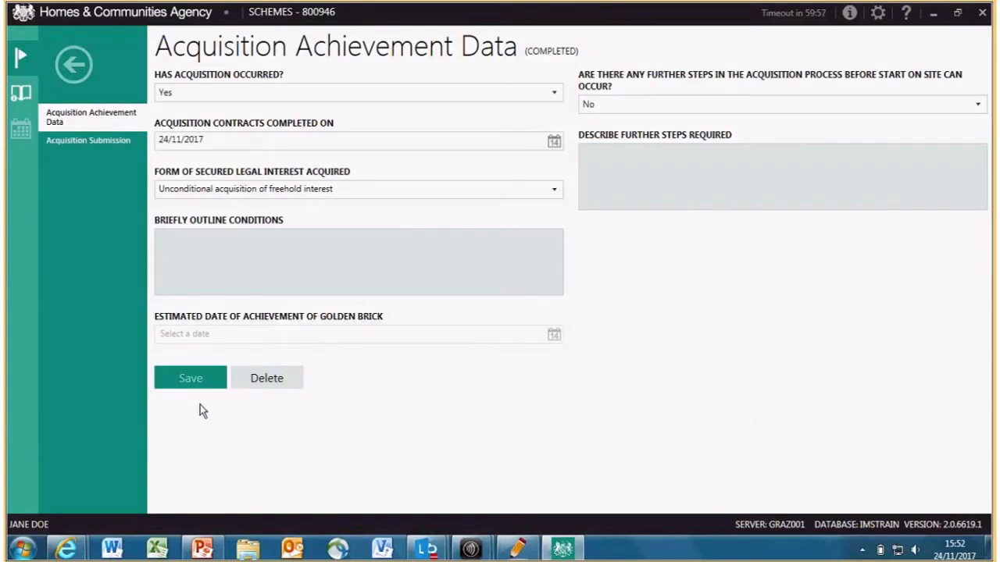
- Submit the Acquisition milestone with the comment "Unconditional acquisition" and return to the milestone's overview
left_click(97, 142)
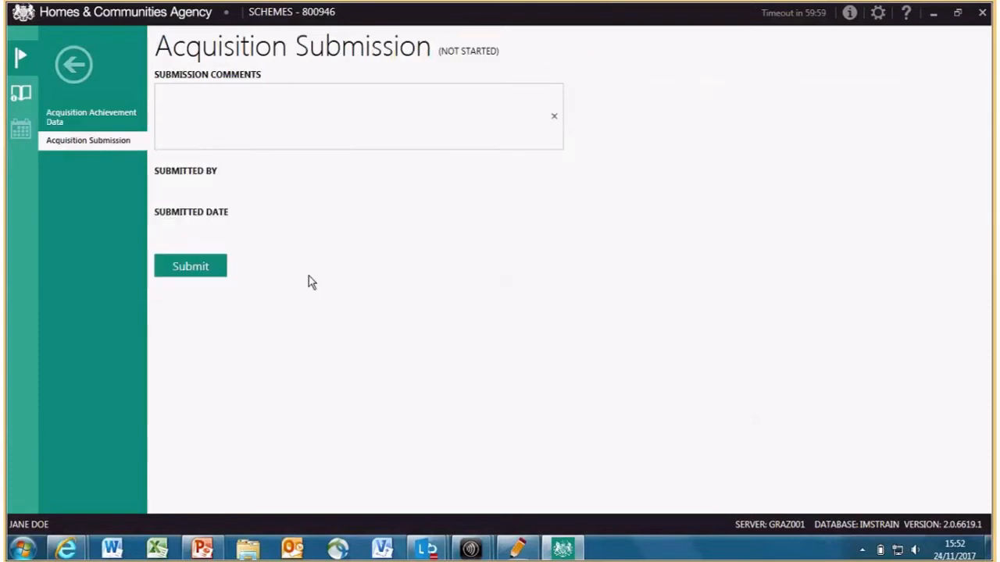
left_click(199, 94)
type("Unco")
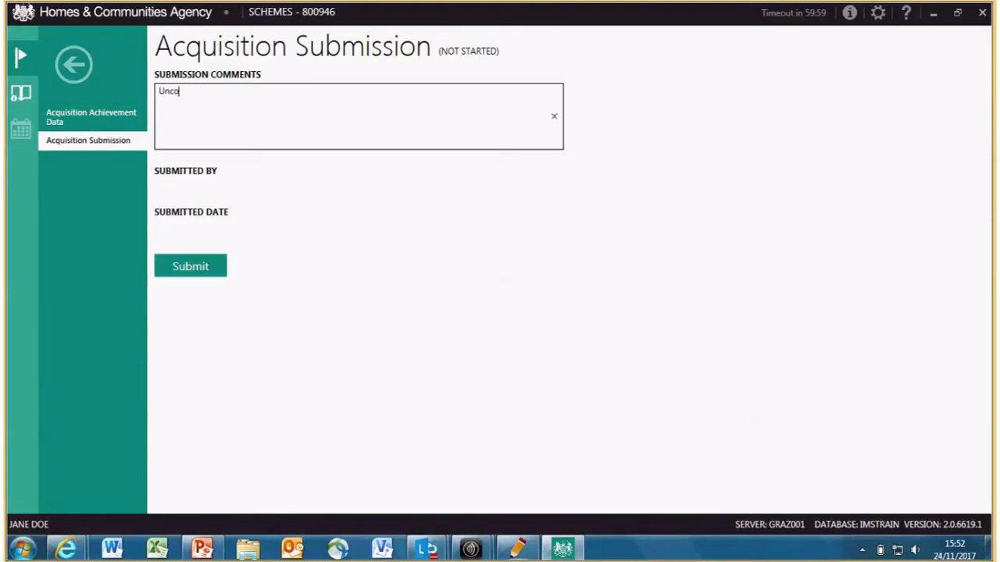
type("nditional acquisition")
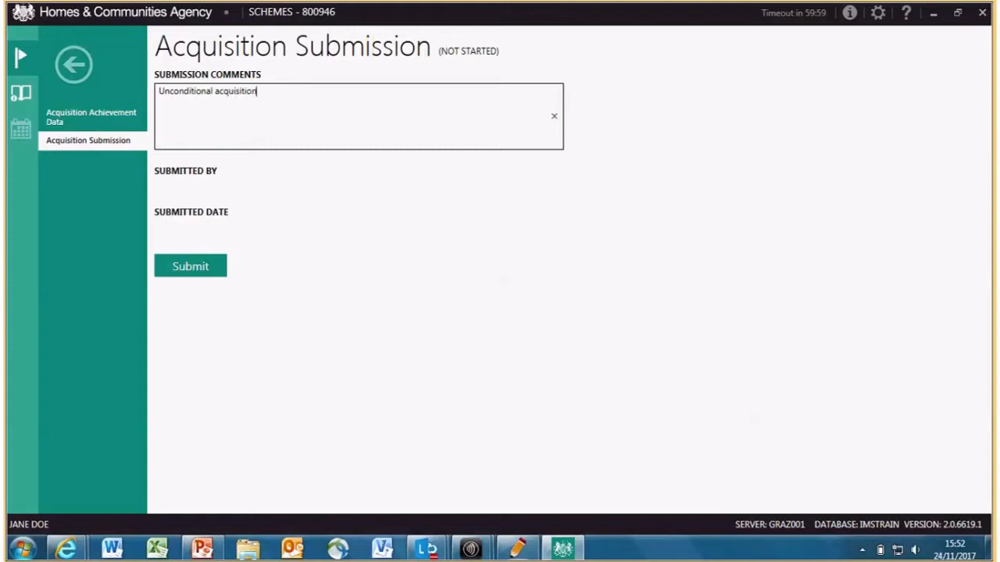
left_click(197, 272)
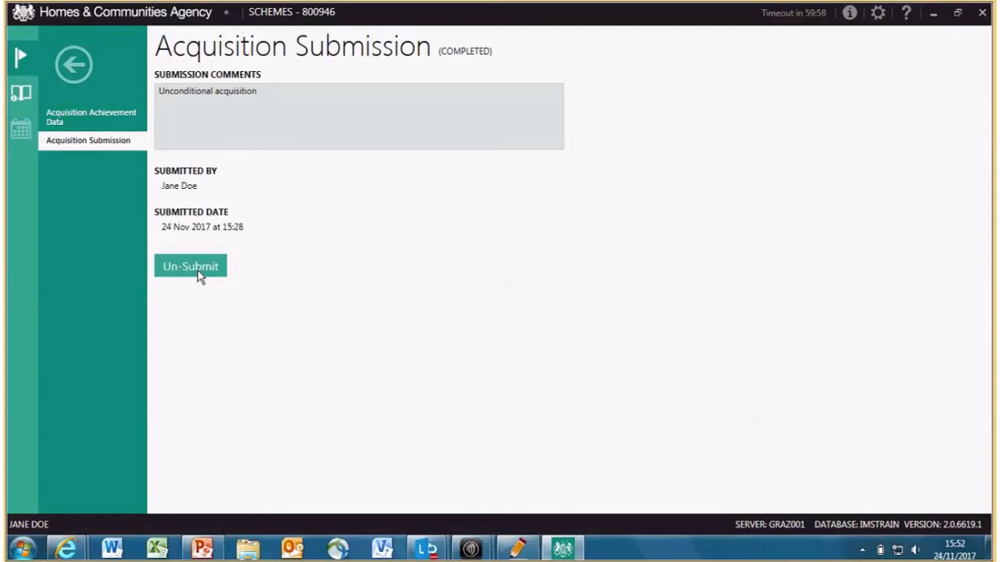
left_click(74, 67)
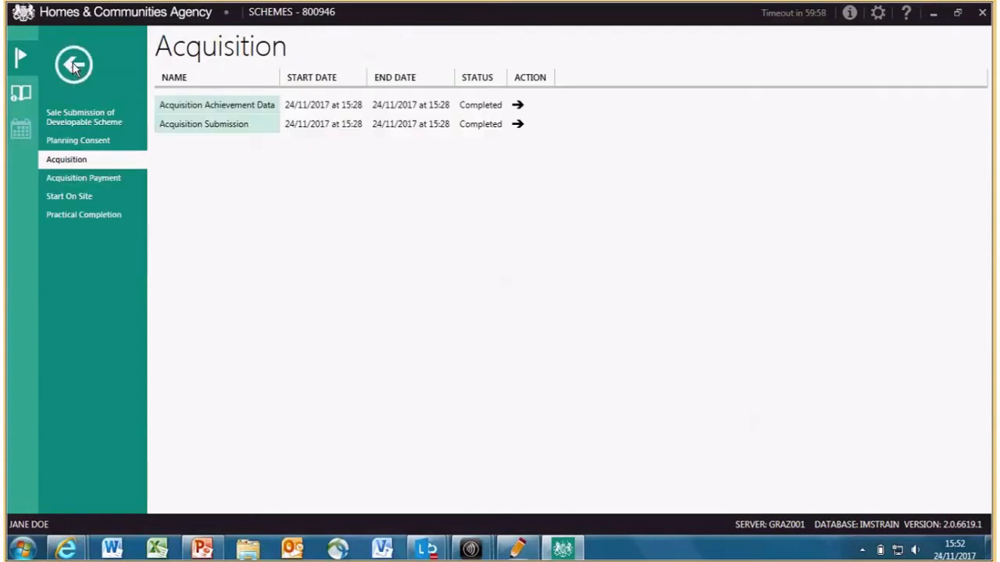
- Log the provider's Acquisition Payment with the log comment "Unconditional acquisiton" and save it
left_click(117, 180)
left_click(217, 107)
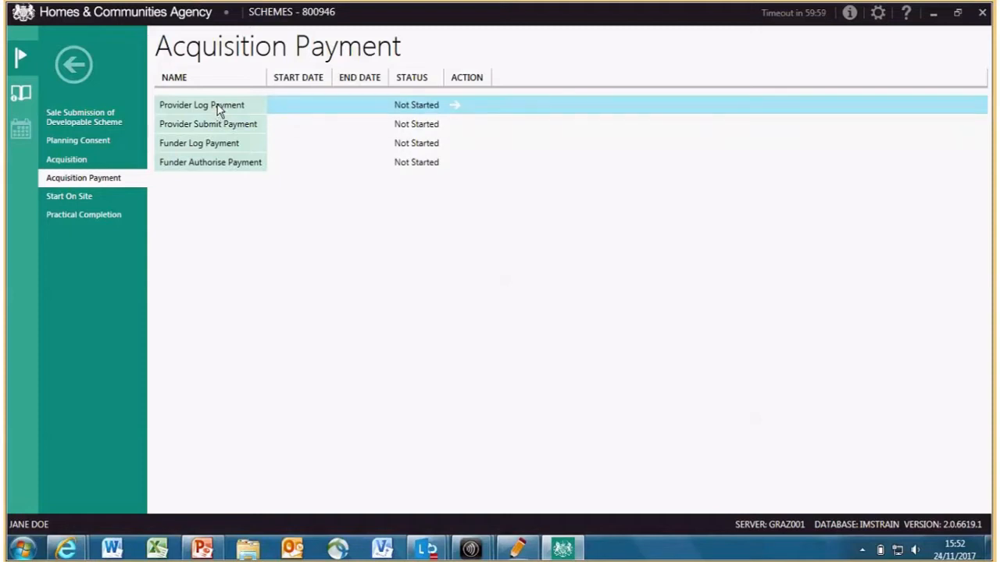
left_click(220, 110)
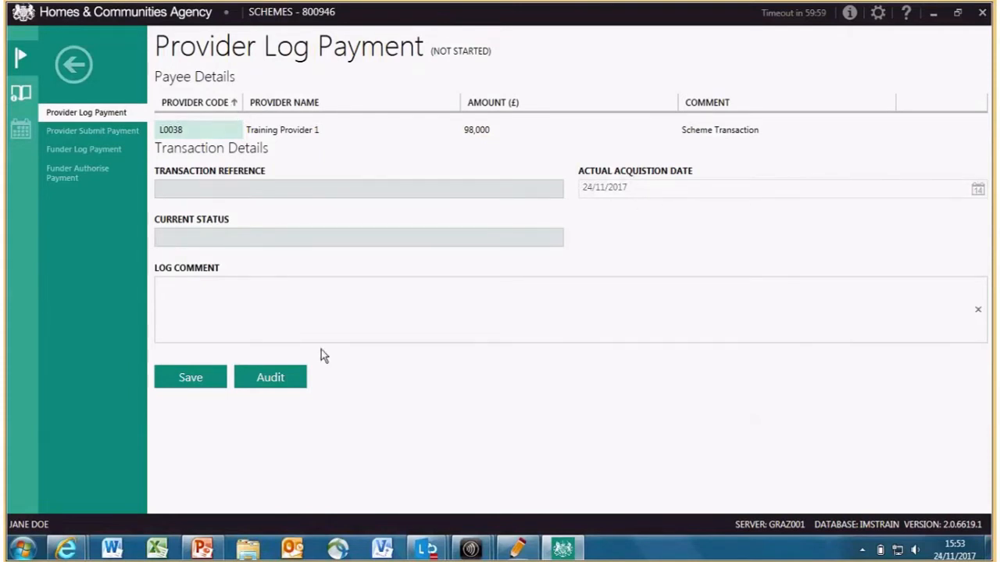
left_click(202, 294)
type("Und")
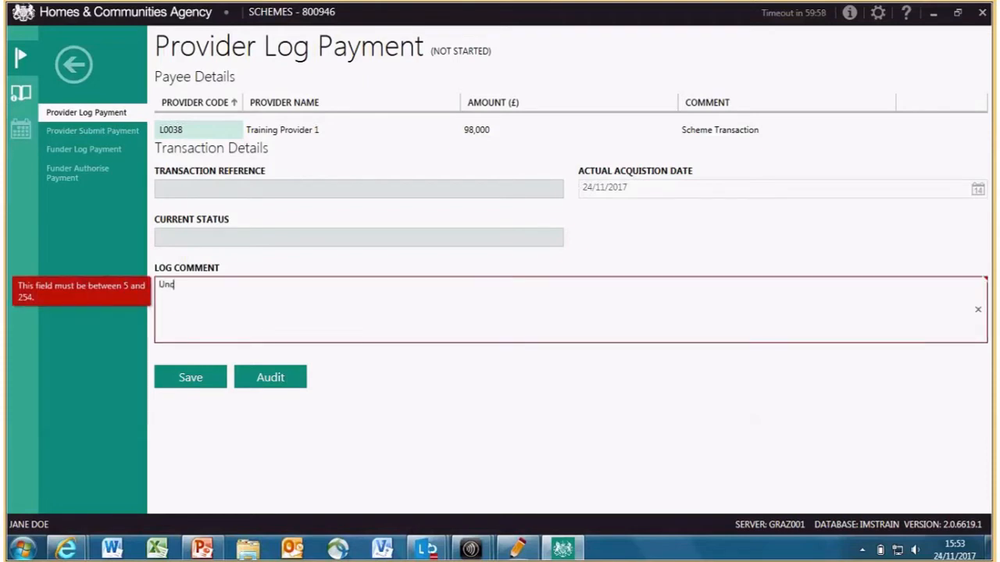
type("onditional a")
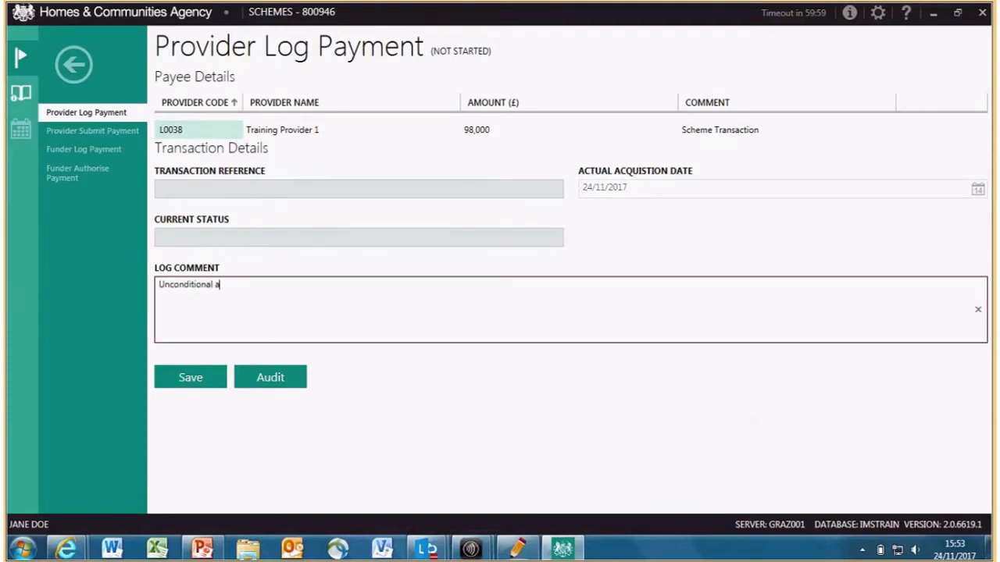
type("cquisiton")
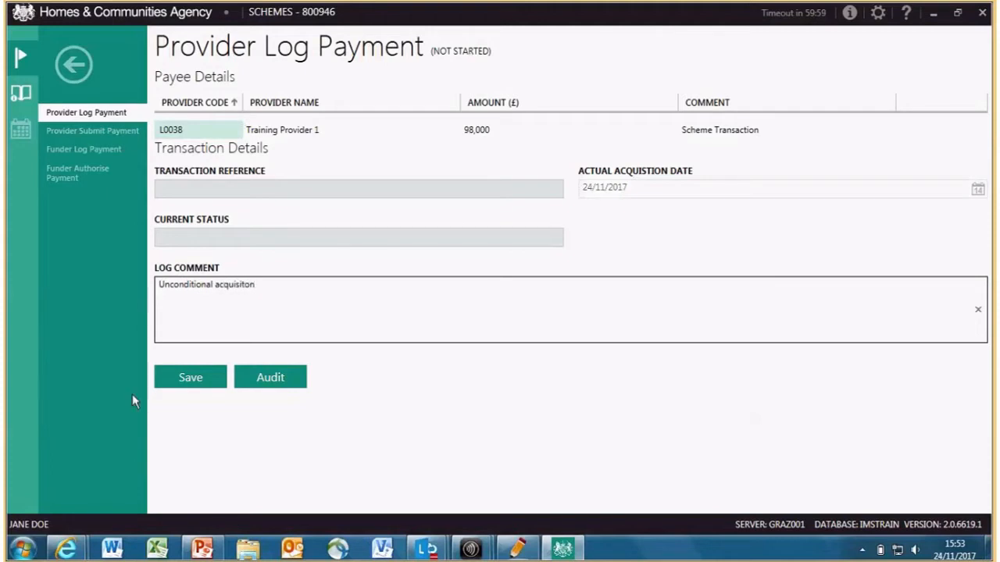
left_click(185, 379)
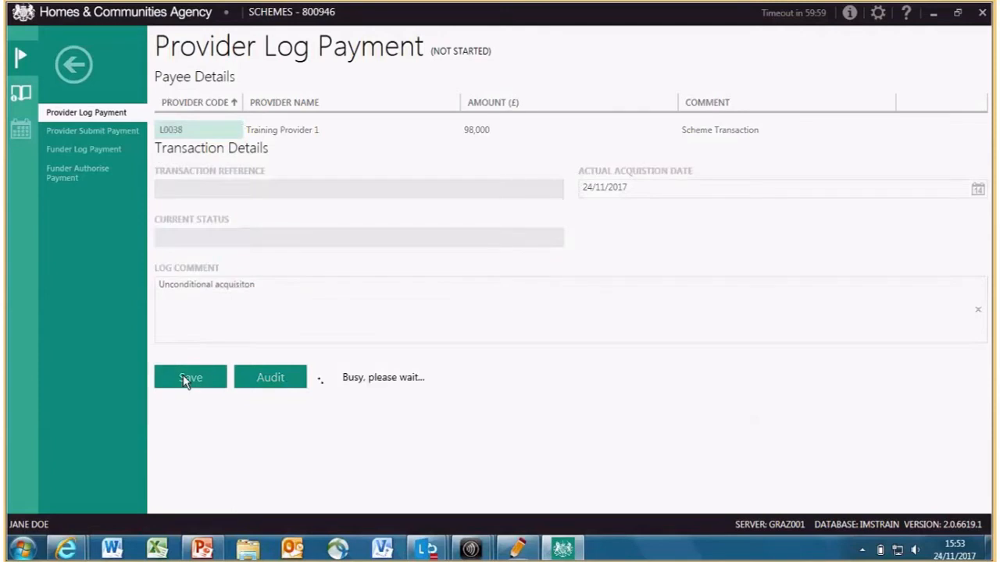
- Accept the grant payment certification in Provider Submit Payment and save the submission
left_click(93, 132)
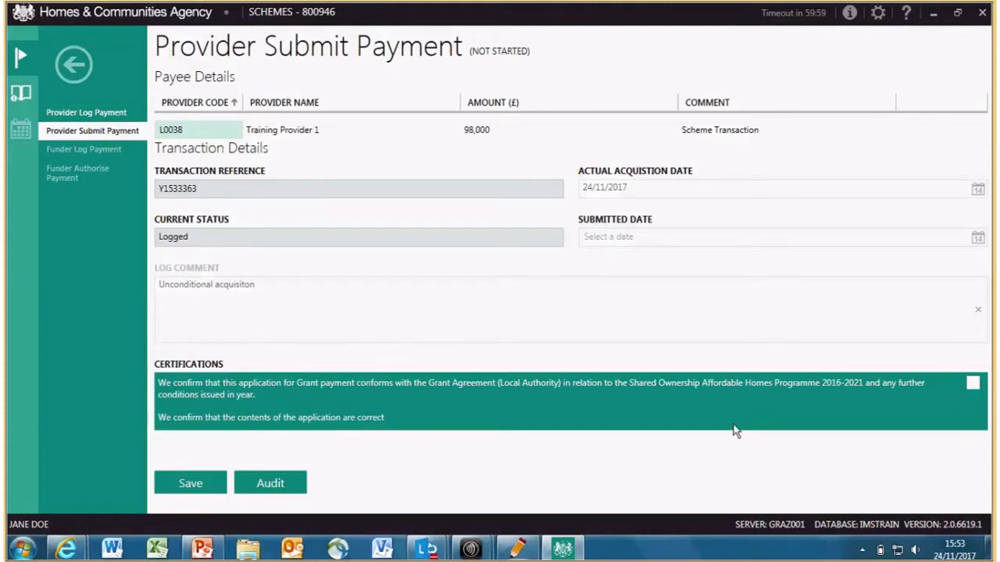
left_click(972, 384)
left_click(179, 481)
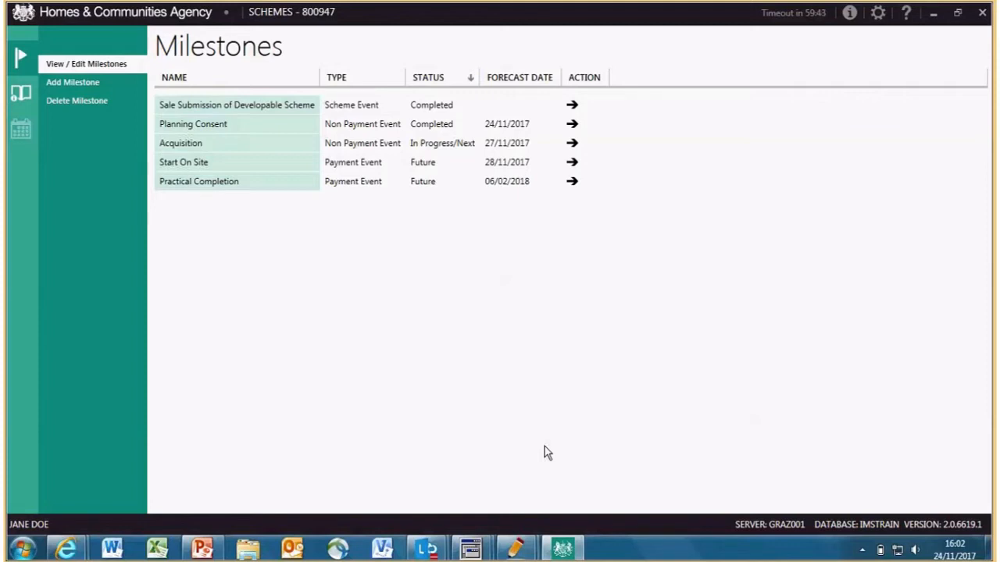
- In scheme 800947's Acquisition Achievement Data, record the acquisition as occurred with contracts completed on 24/11/2017
left_click(200, 143)
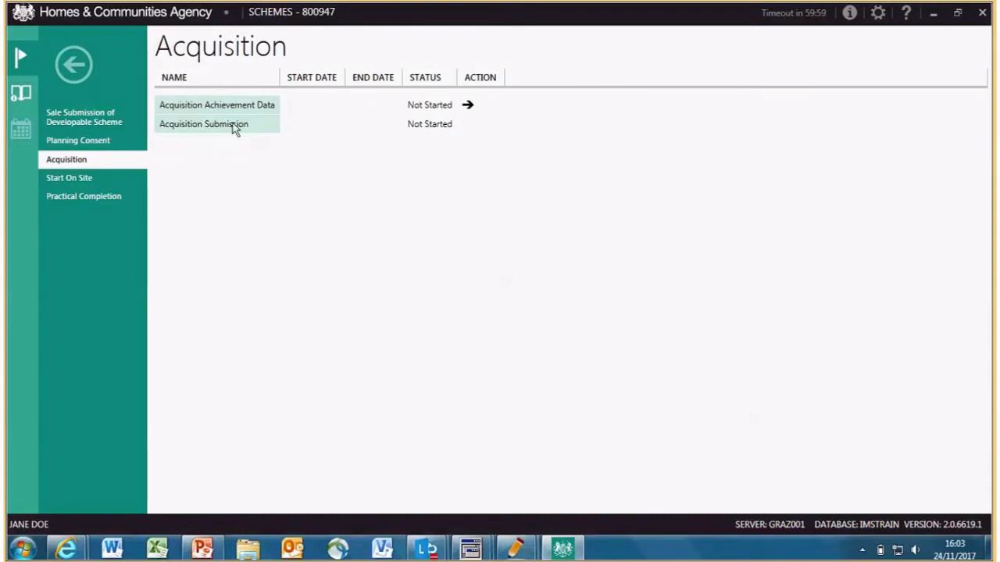
left_click(232, 110)
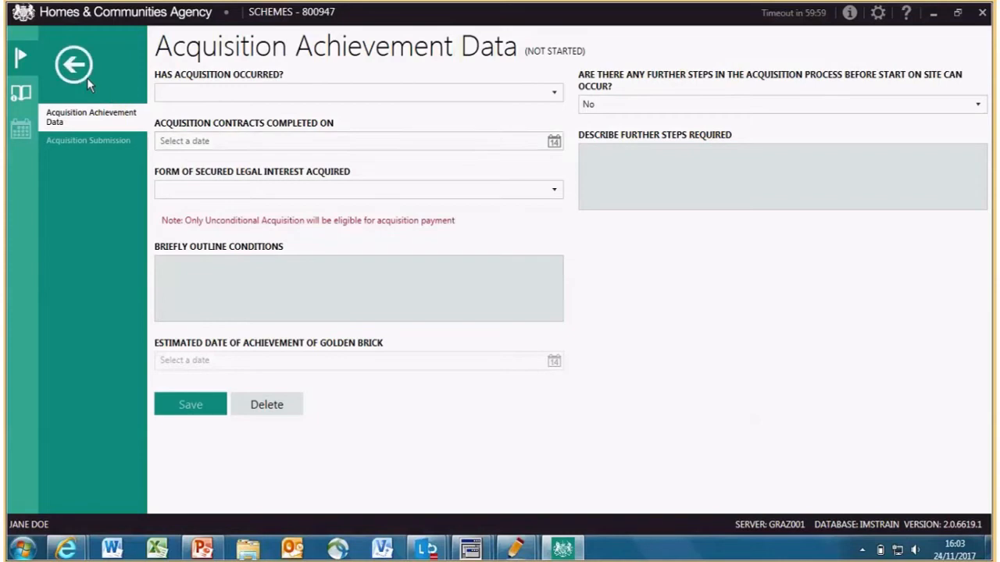
left_click(555, 94)
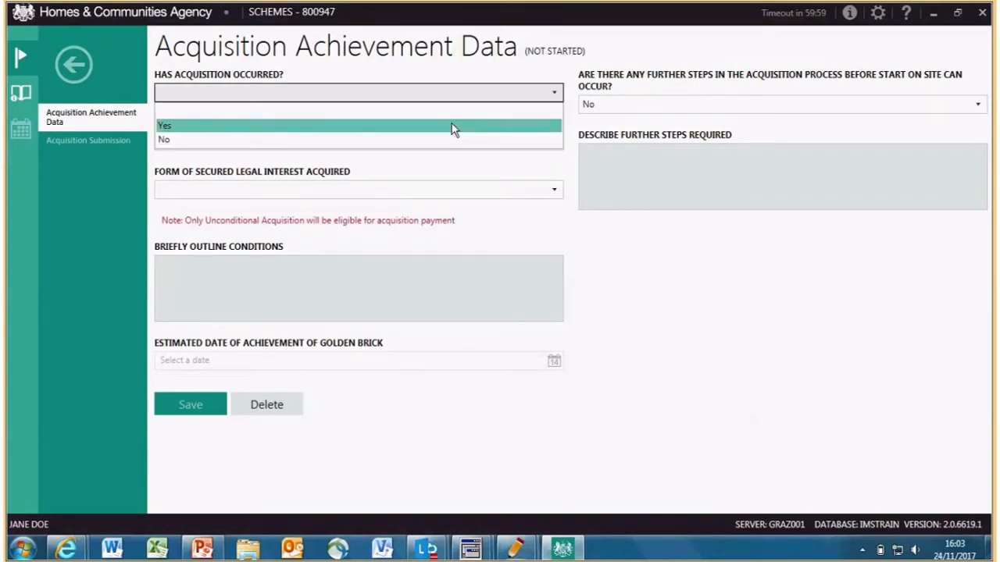
left_click(453, 130)
left_click(553, 141)
left_click(231, 236)
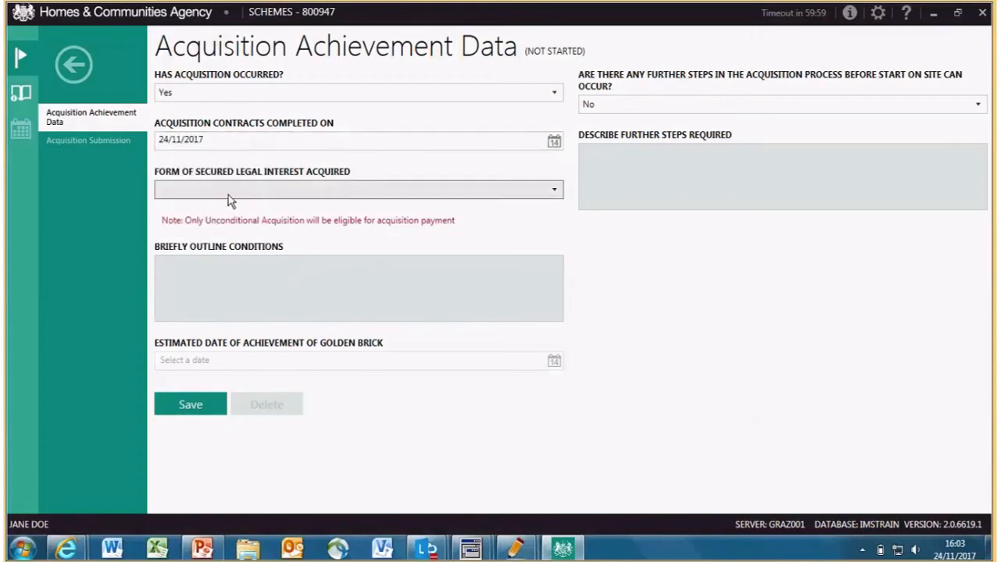
- Set the legal interest to "Conditional exchange of acquisition contracts", outline the conditions as "Conditional acquisition", and save the achievement data
left_click(555, 193)
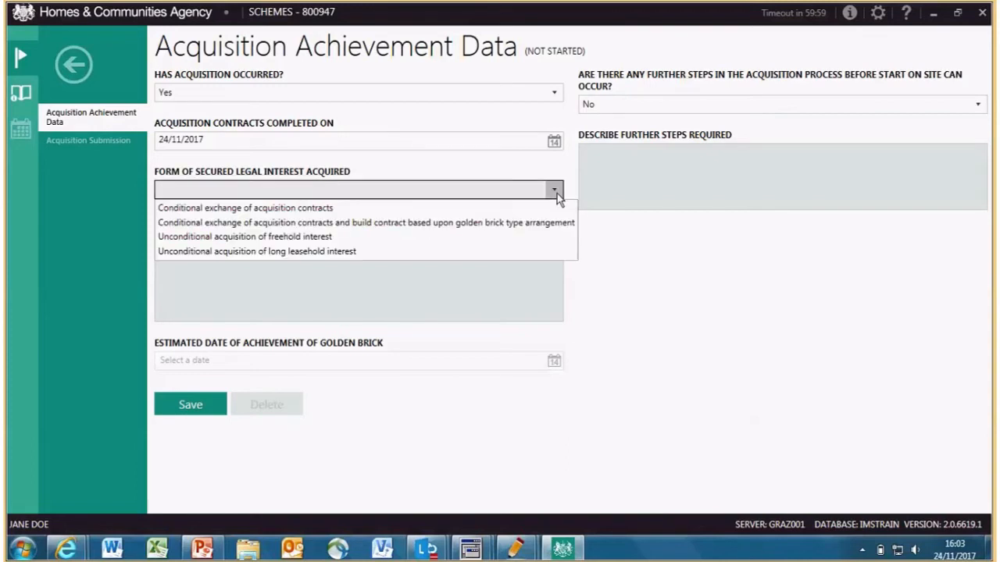
left_click(481, 212)
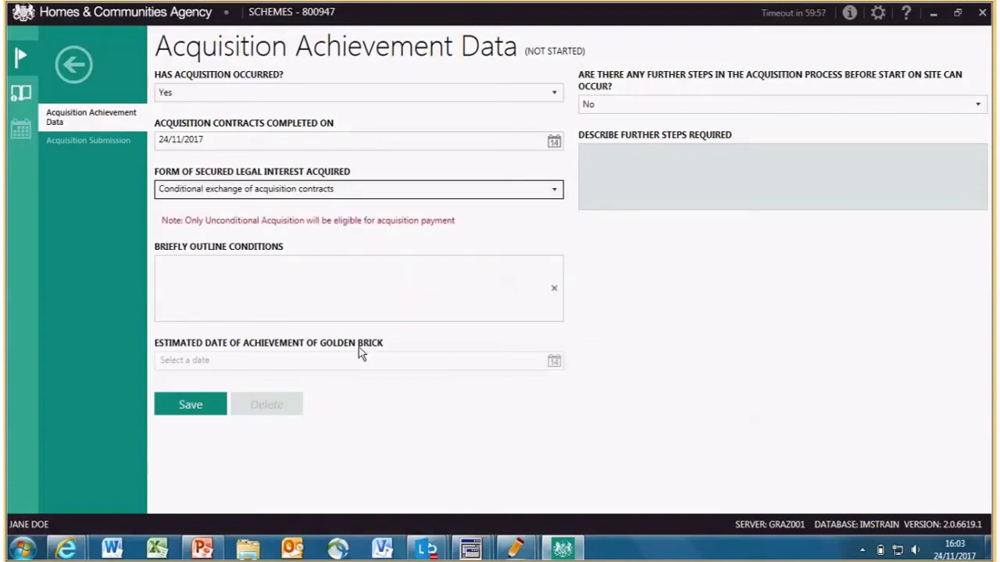
left_click(210, 282)
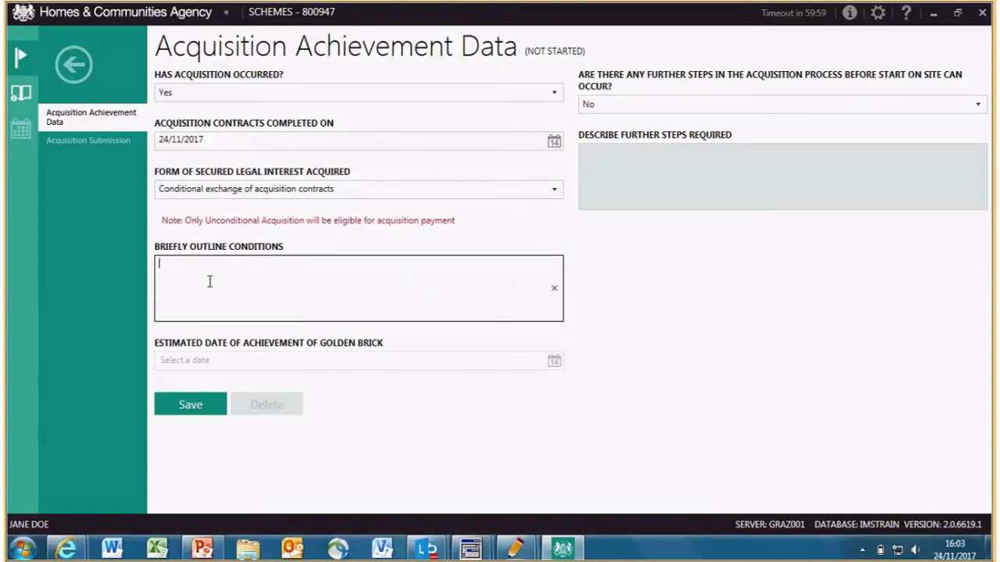
type("Conditional ")
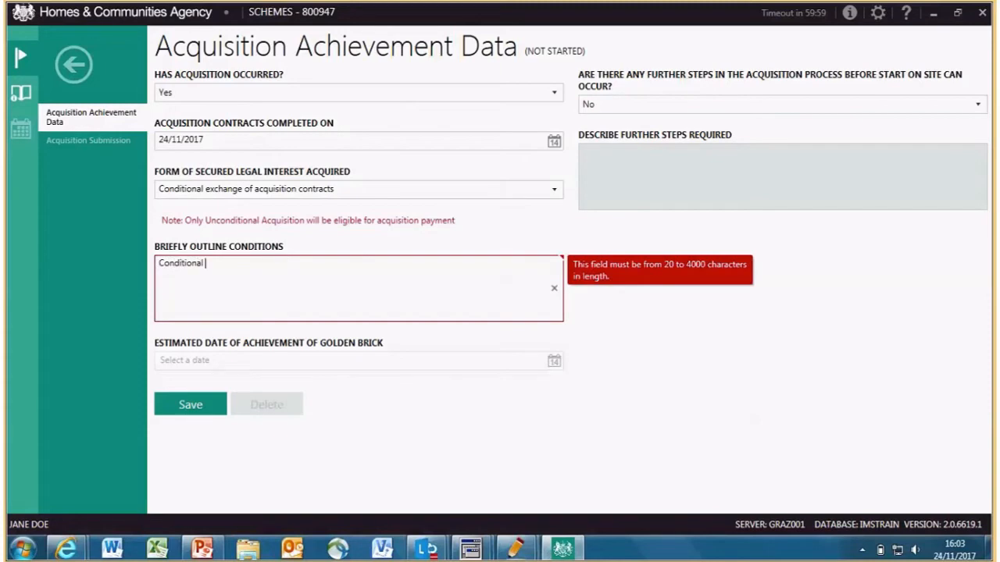
type("acquisit")
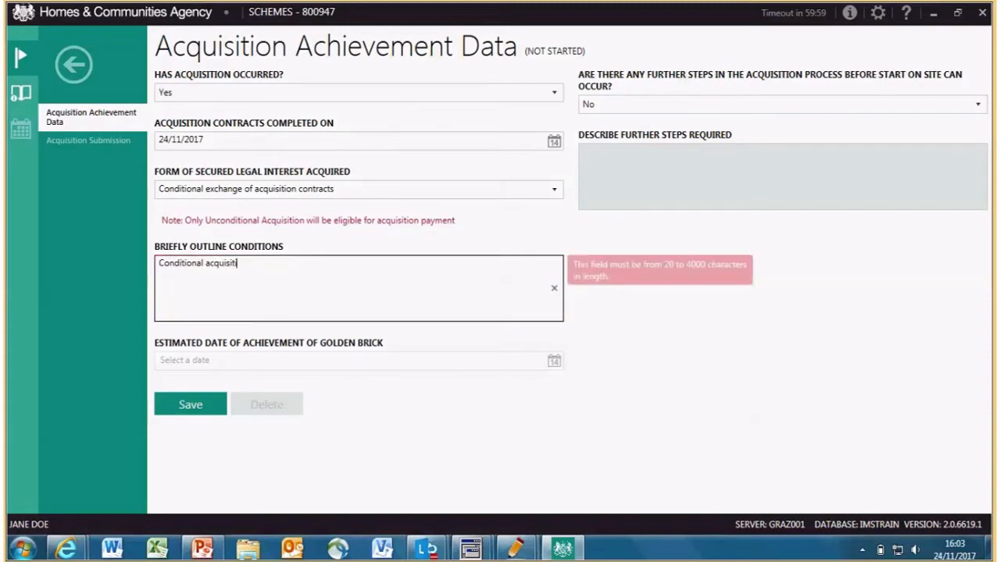
type("ion")
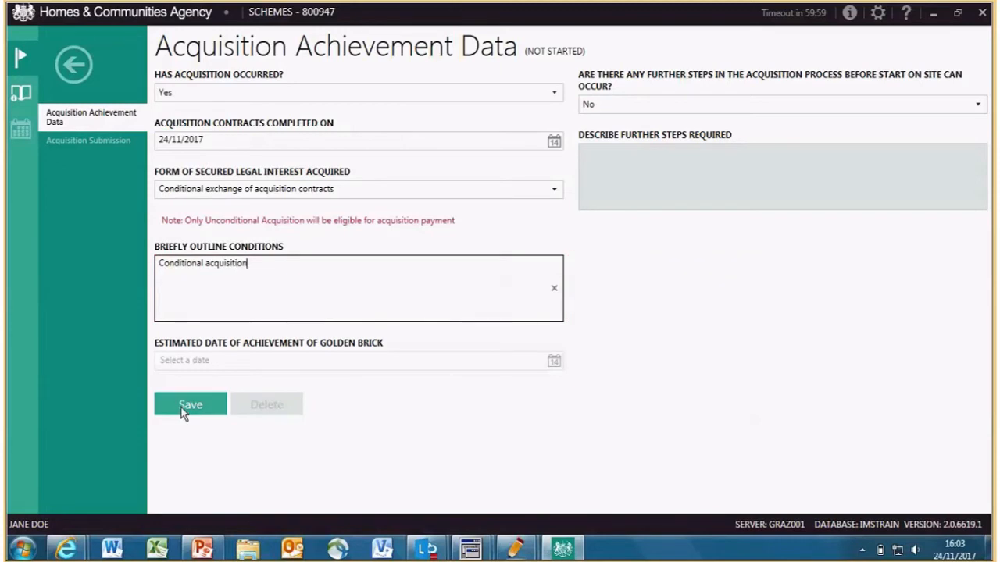
left_click(184, 412)
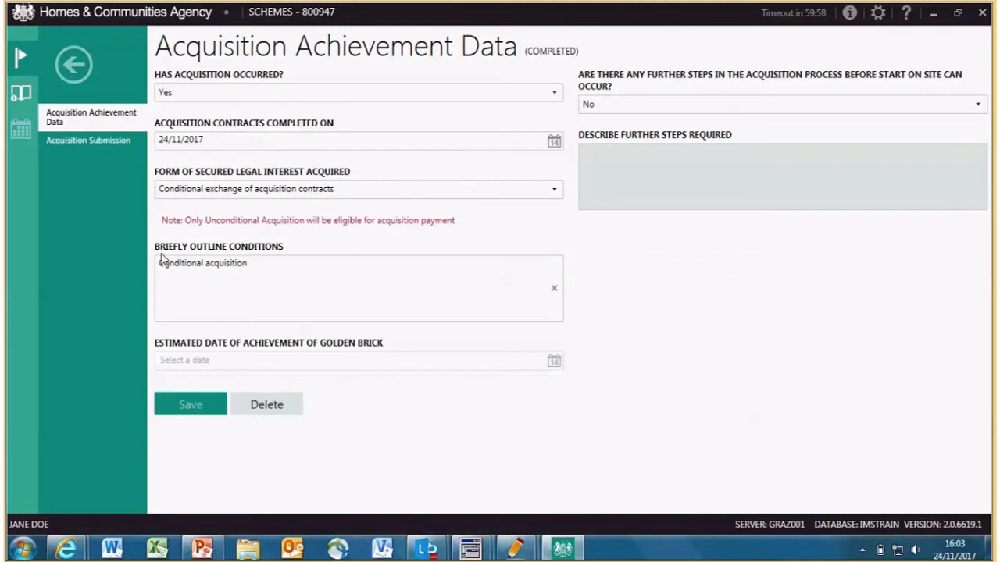
- Submit the Acquisition milestone with the comment "Conditional acquistiion" and return to the milestone's overview
left_click(94, 142)
left_click(206, 119)
type("Conditional a")
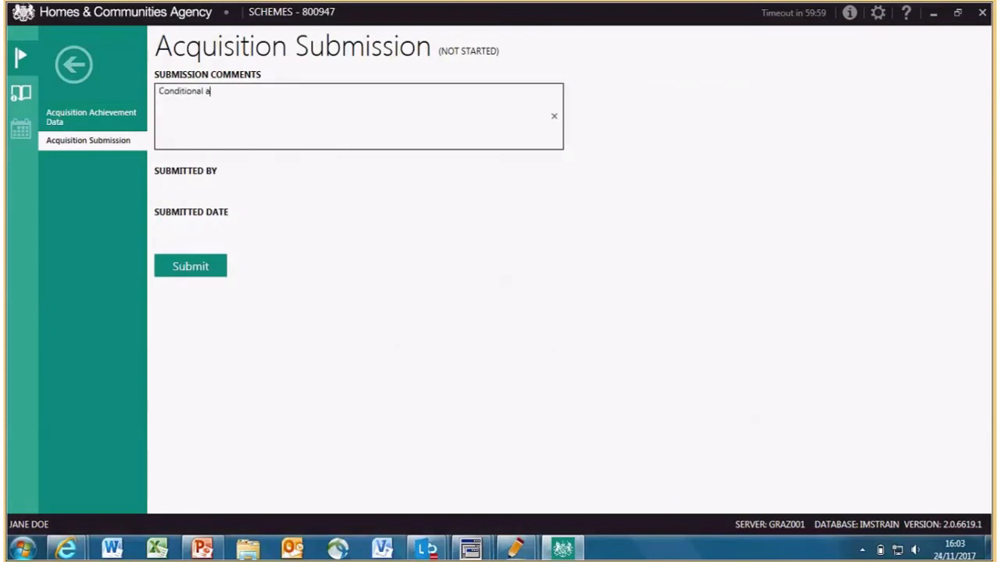
type("cqui")
type("stiion")
left_click(193, 265)
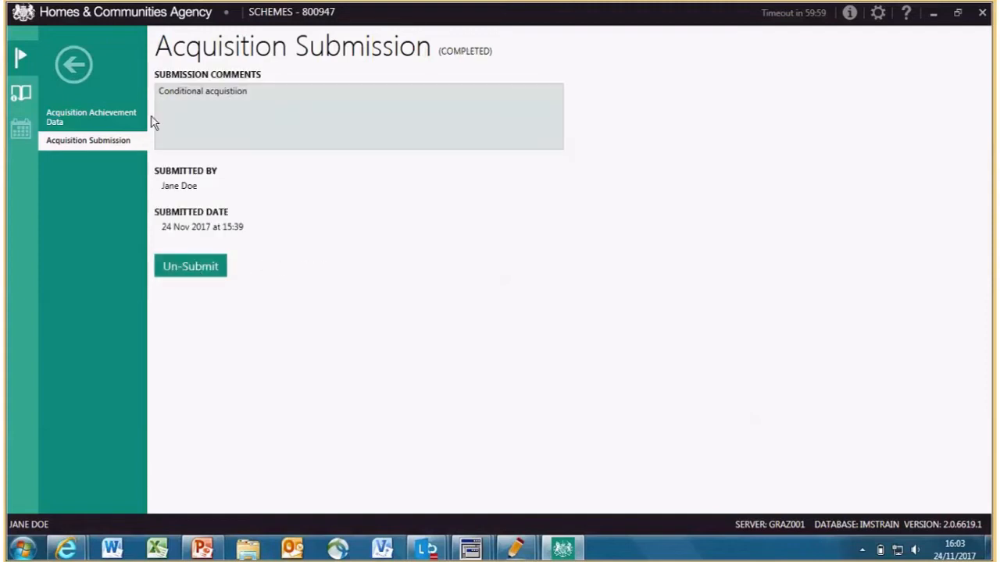
left_click(73, 66)
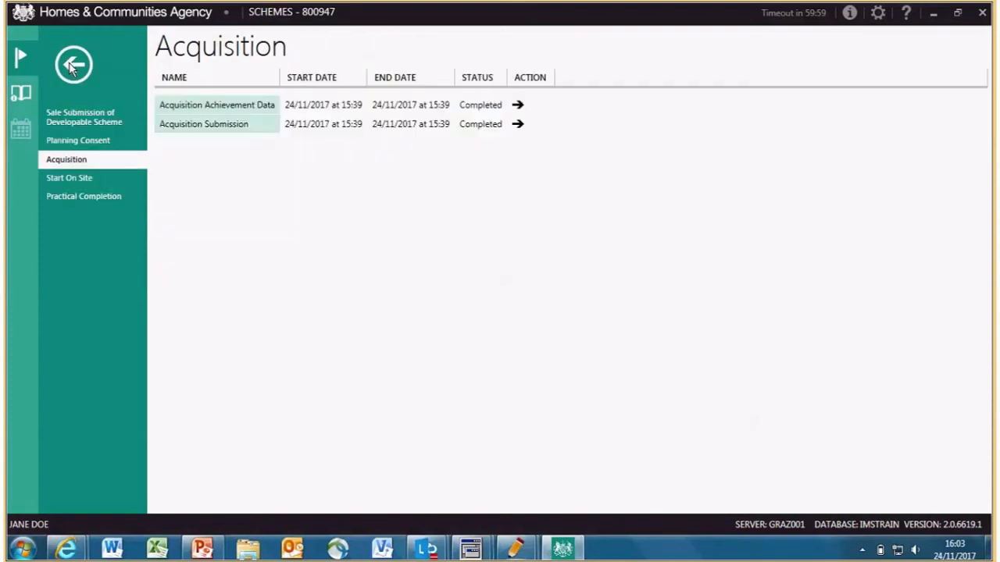